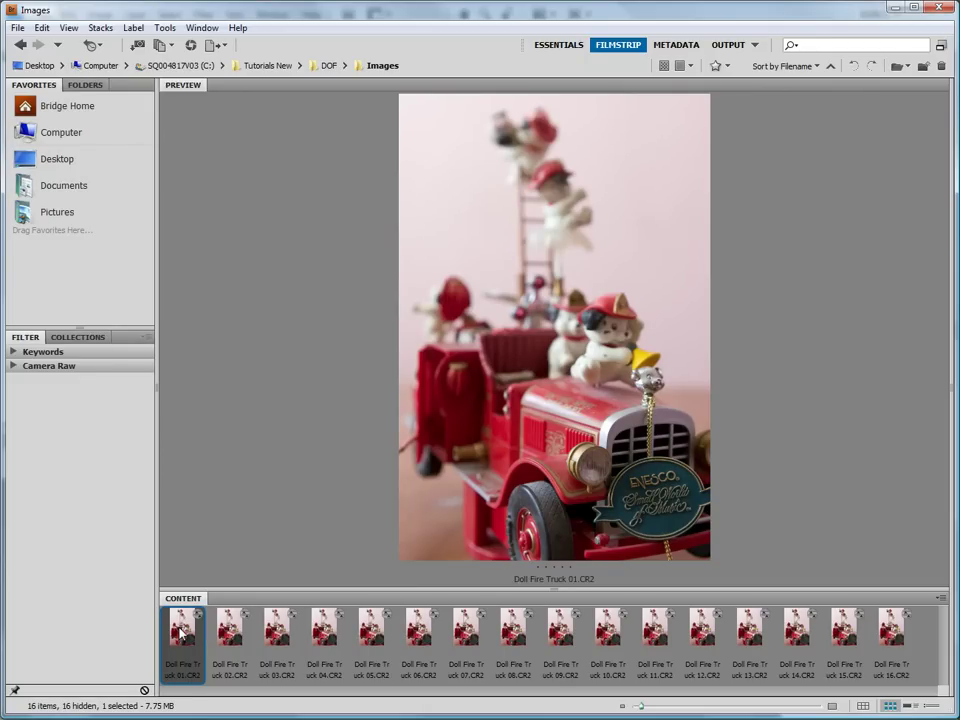
# - Step through filmstrip shots Doll Fire Truck 02 to 16 in the Preview panel to compare focus
pyautogui.click(229, 633)
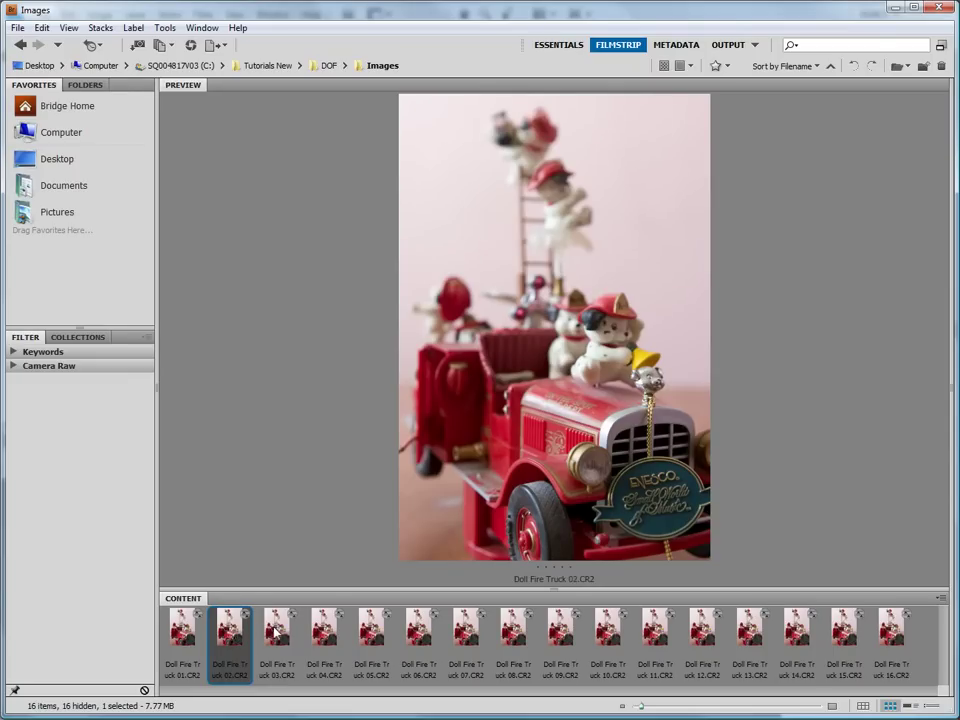
pyautogui.click(279, 630)
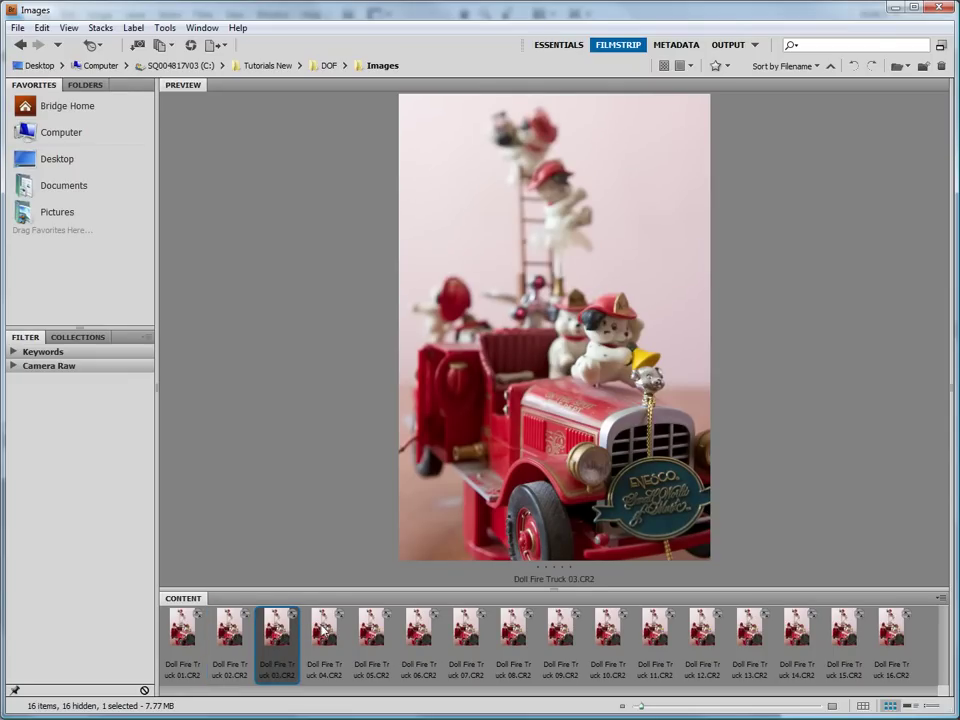
pyautogui.click(322, 630)
pyautogui.click(360, 630)
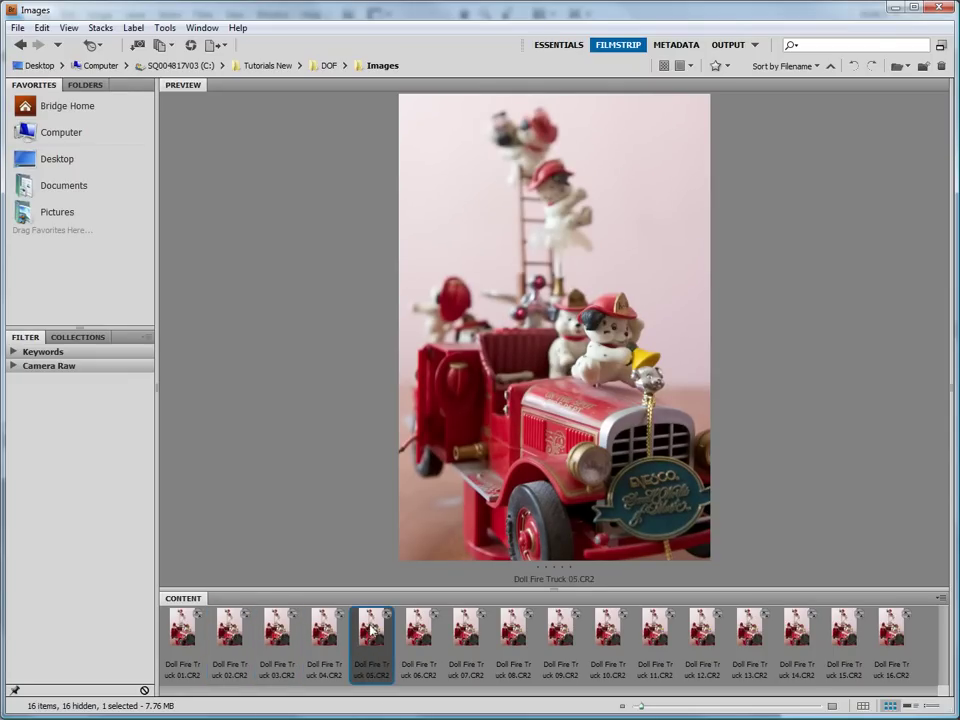
pyautogui.click(414, 628)
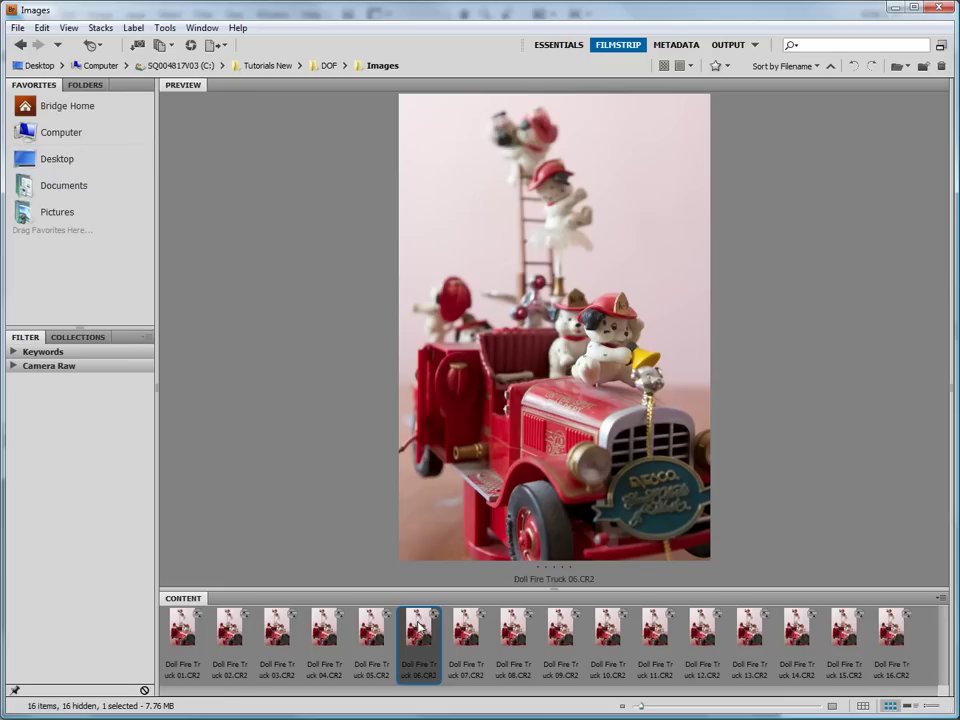
pyautogui.click(462, 628)
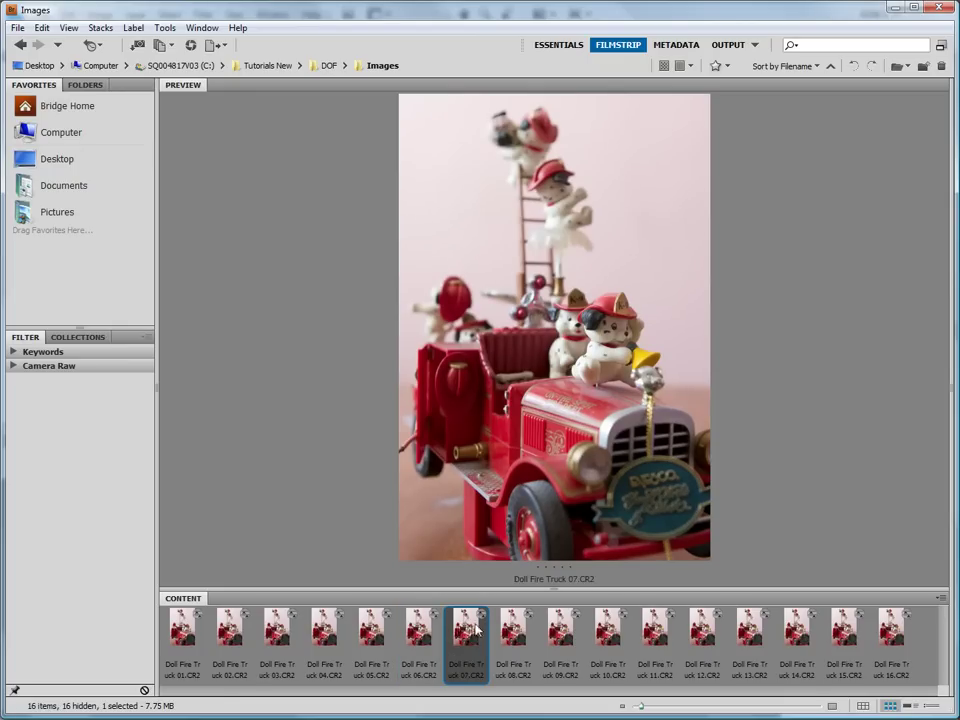
pyautogui.click(513, 631)
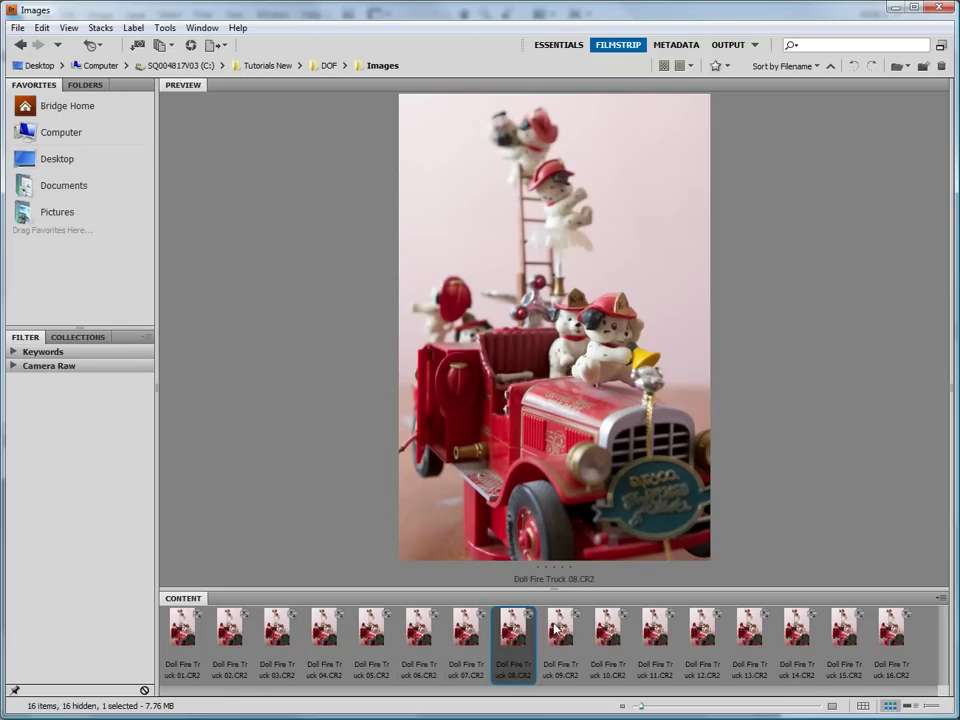
pyautogui.click(562, 628)
pyautogui.click(608, 628)
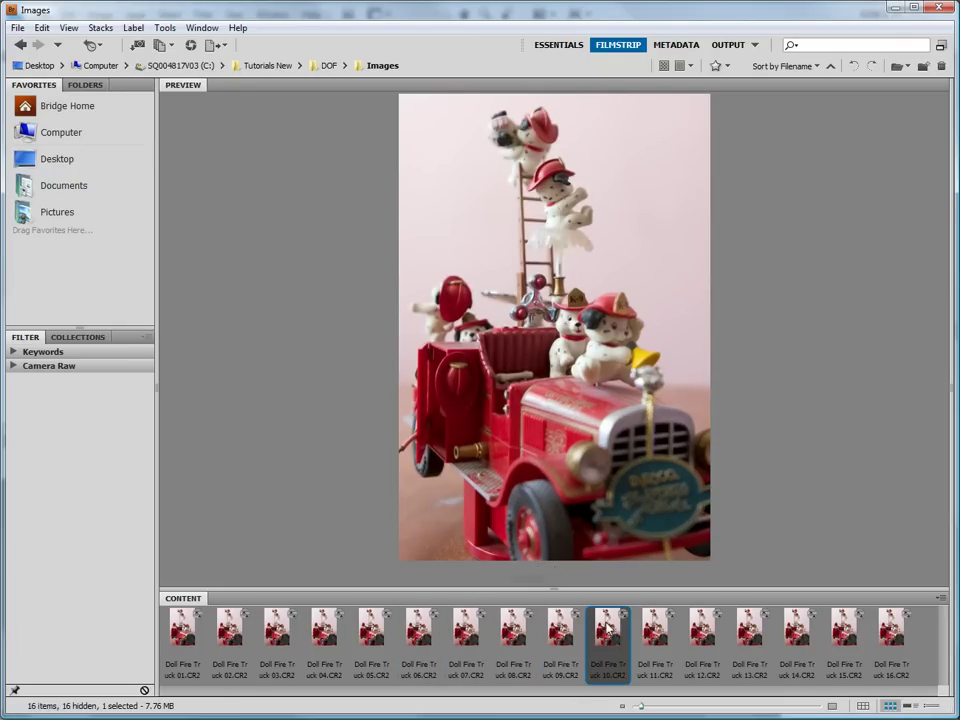
pyautogui.click(655, 628)
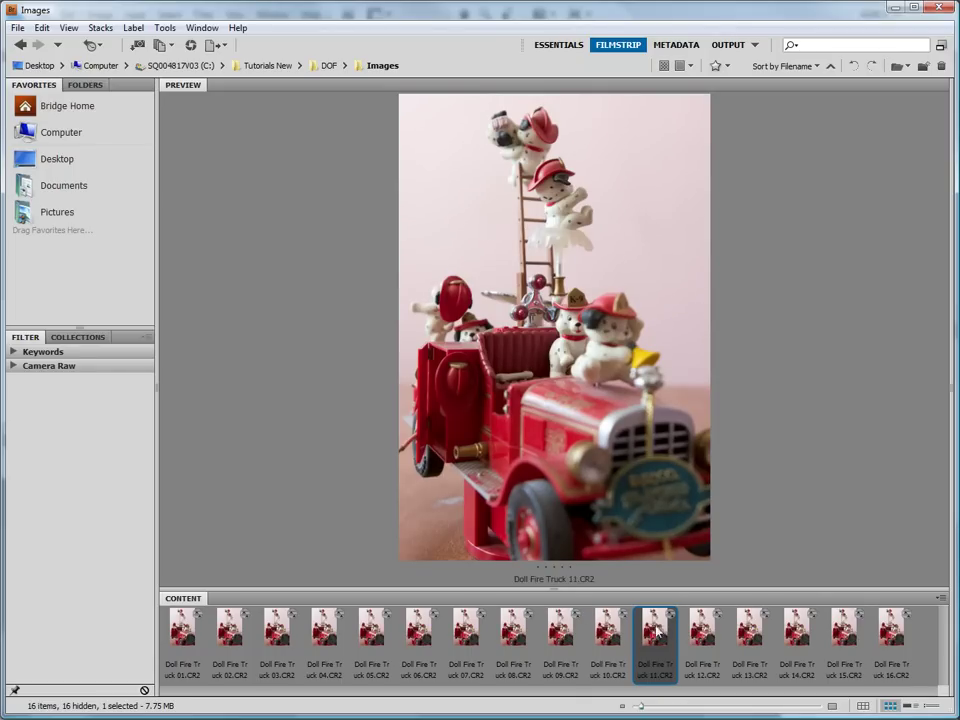
pyautogui.click(700, 628)
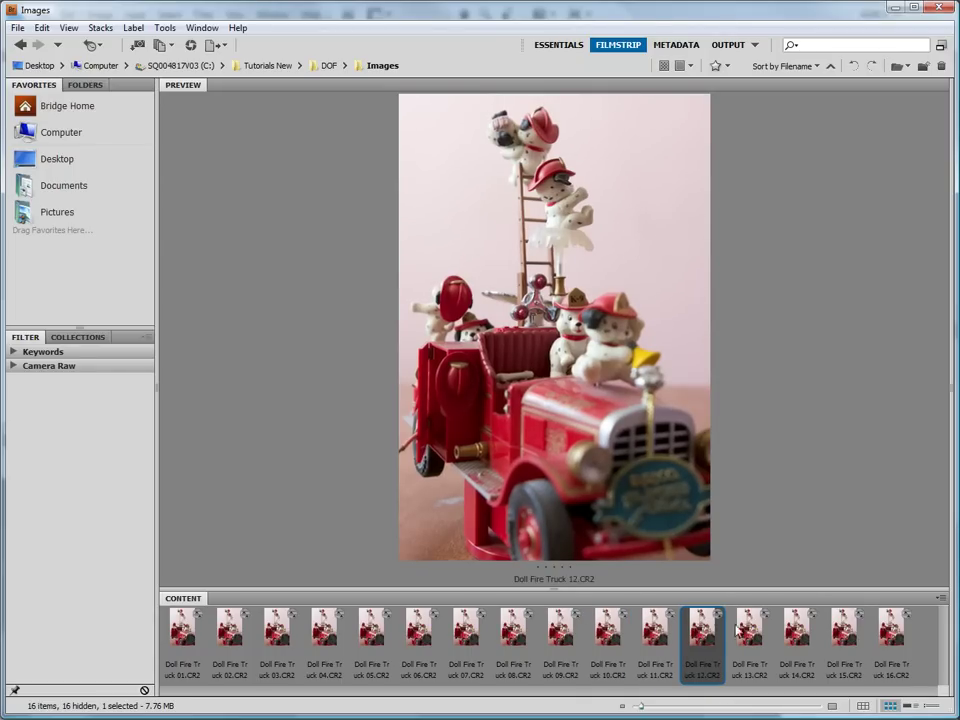
pyautogui.click(750, 628)
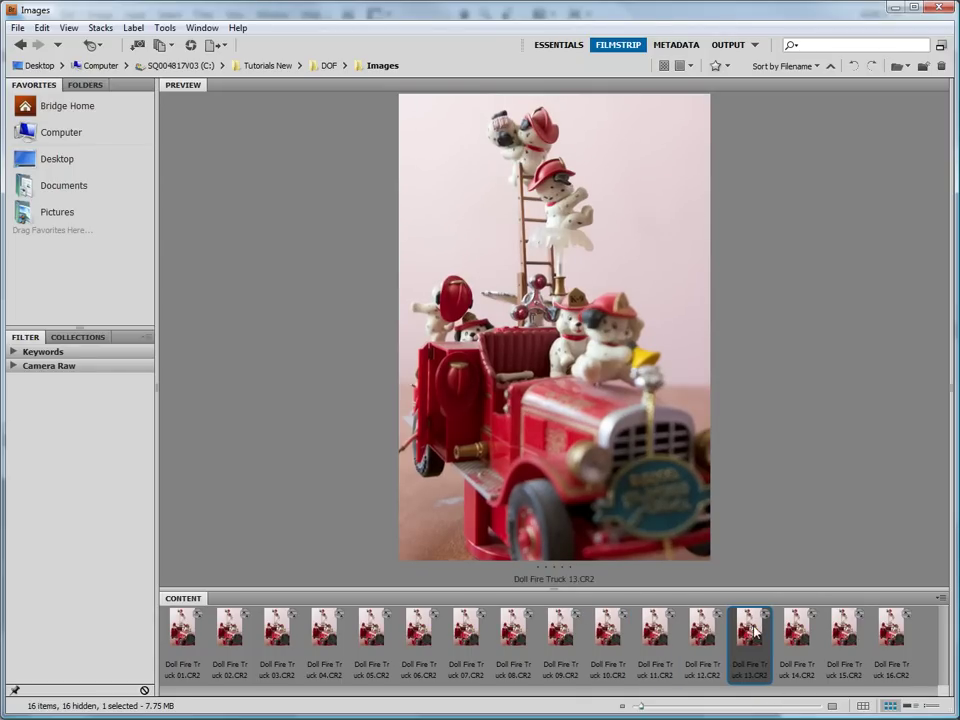
pyautogui.click(810, 629)
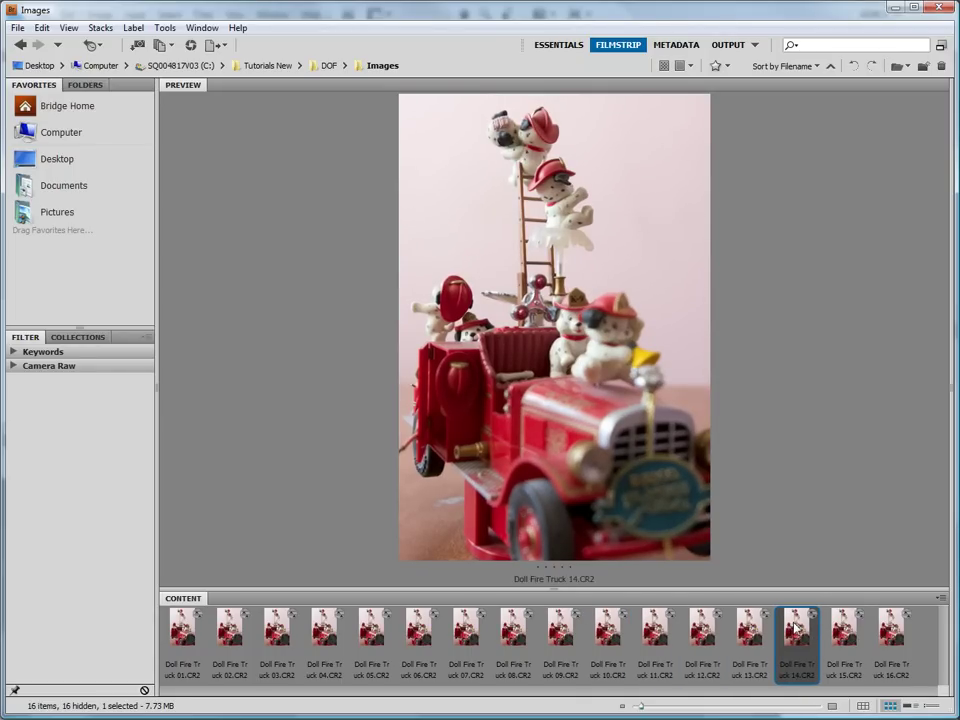
pyautogui.click(850, 630)
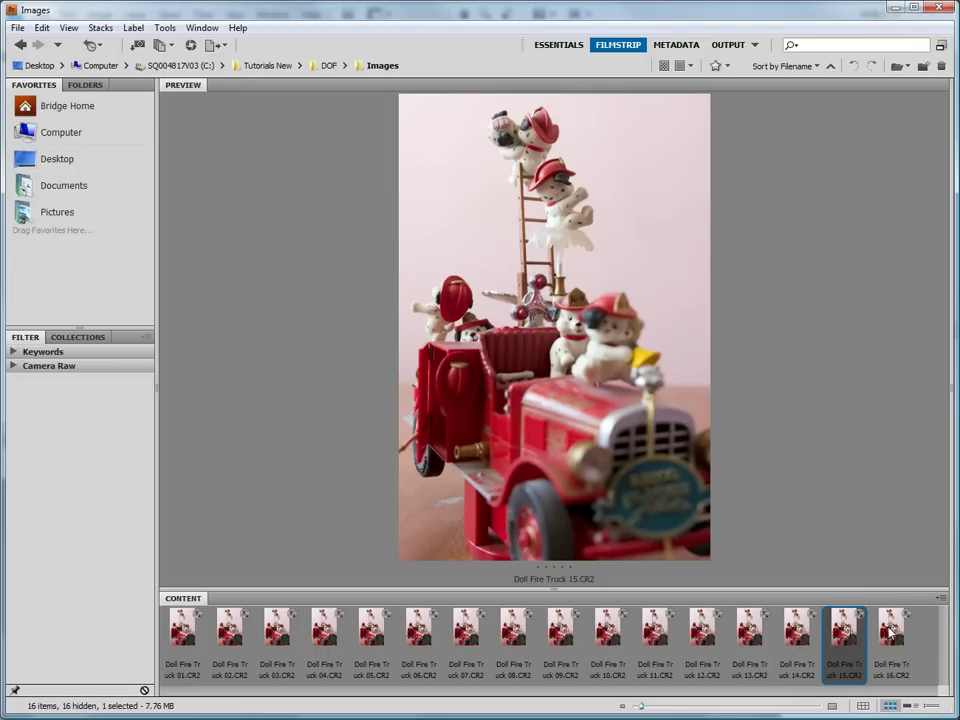
pyautogui.click(890, 630)
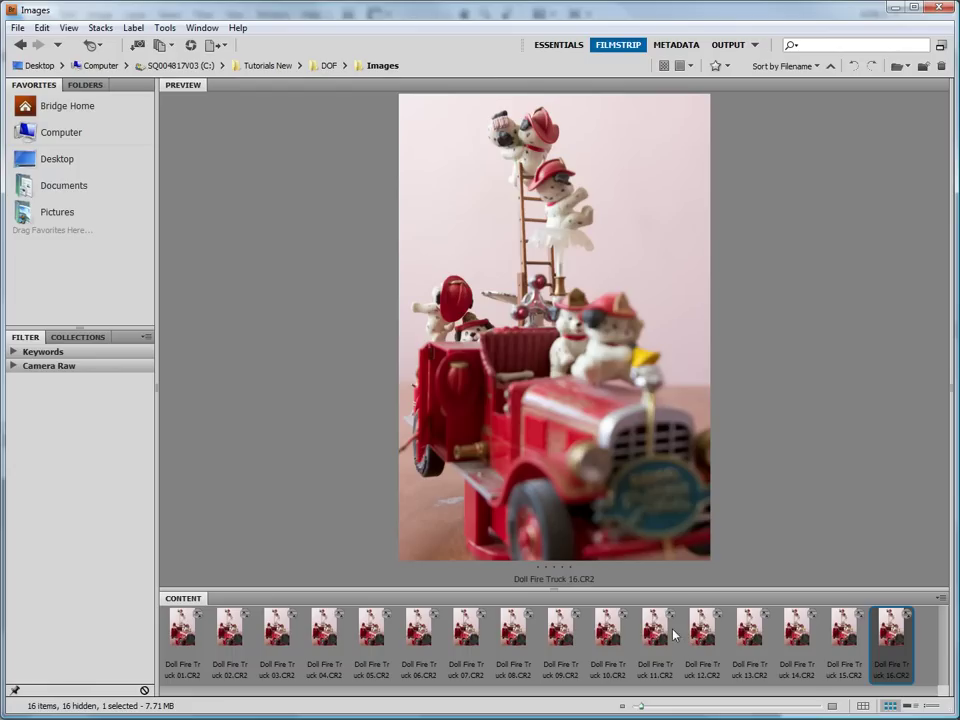
# - Open Doll Fire Truck 01 in Camera Raw, set Contrast +48 and Saturation +13, and click Done
pyautogui.doubleClick(185, 627)
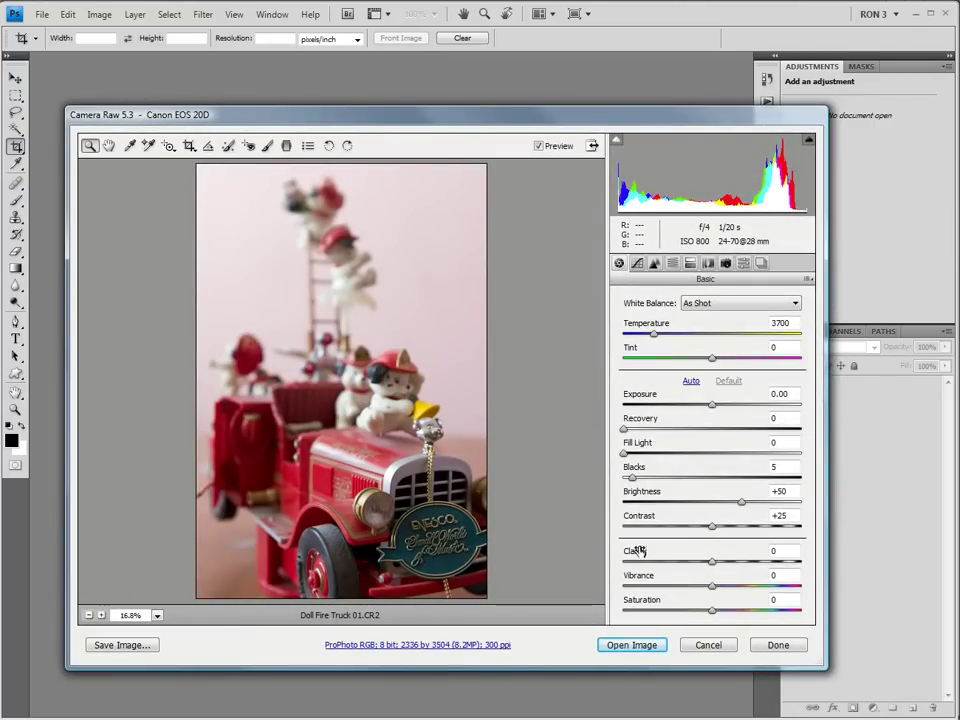
pyautogui.moveTo(713, 527); pyautogui.dragTo(740, 532)
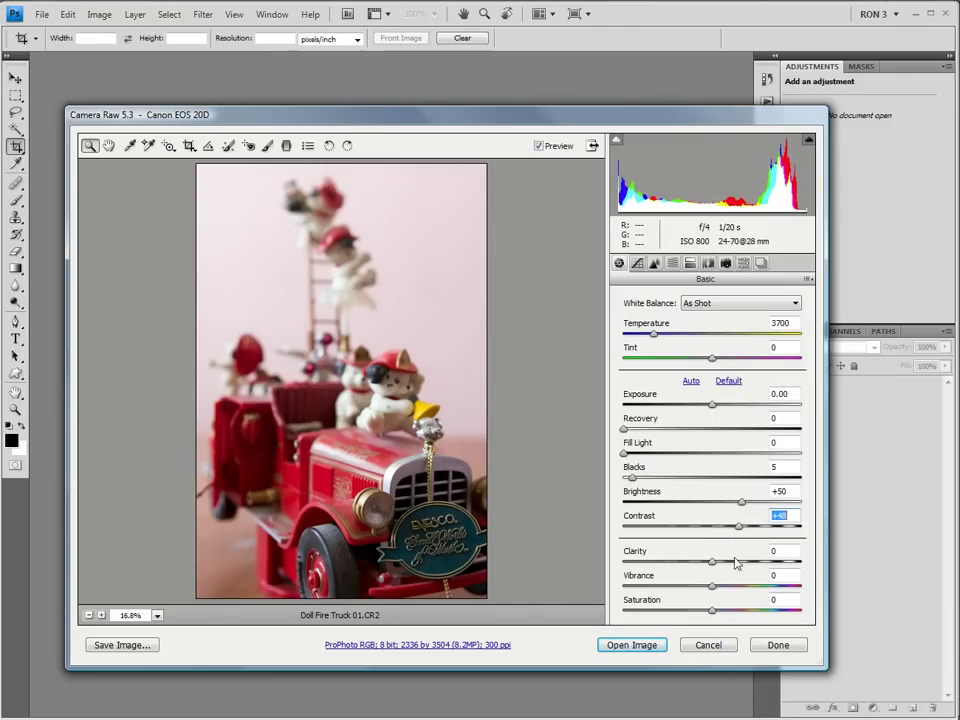
pyautogui.click(713, 612)
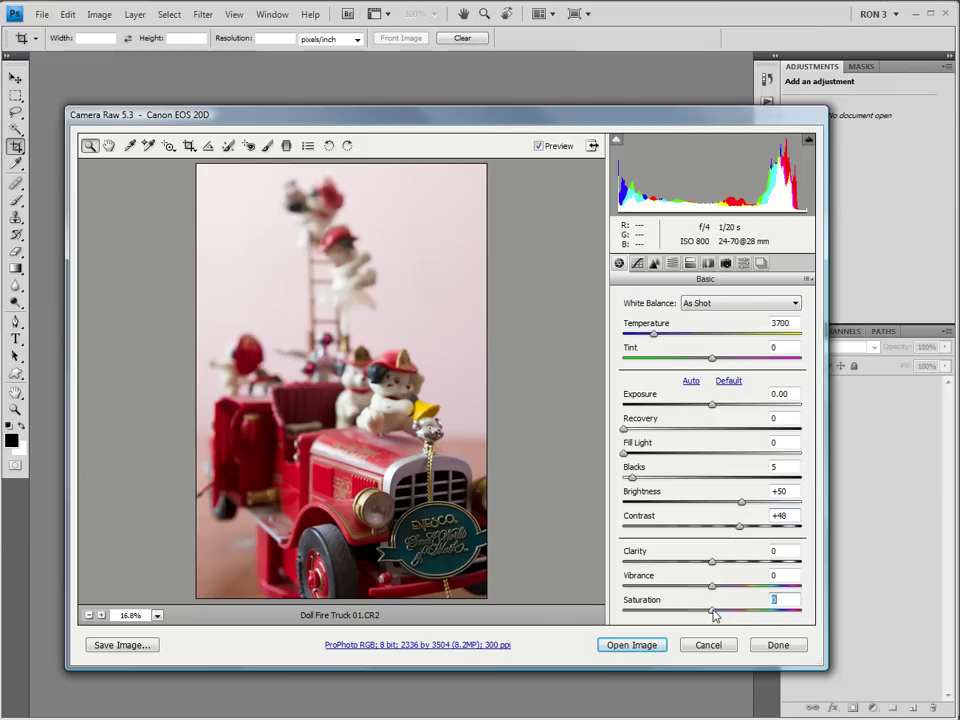
pyautogui.moveTo(713, 612); pyautogui.dragTo(727, 614)
pyautogui.click(777, 645)
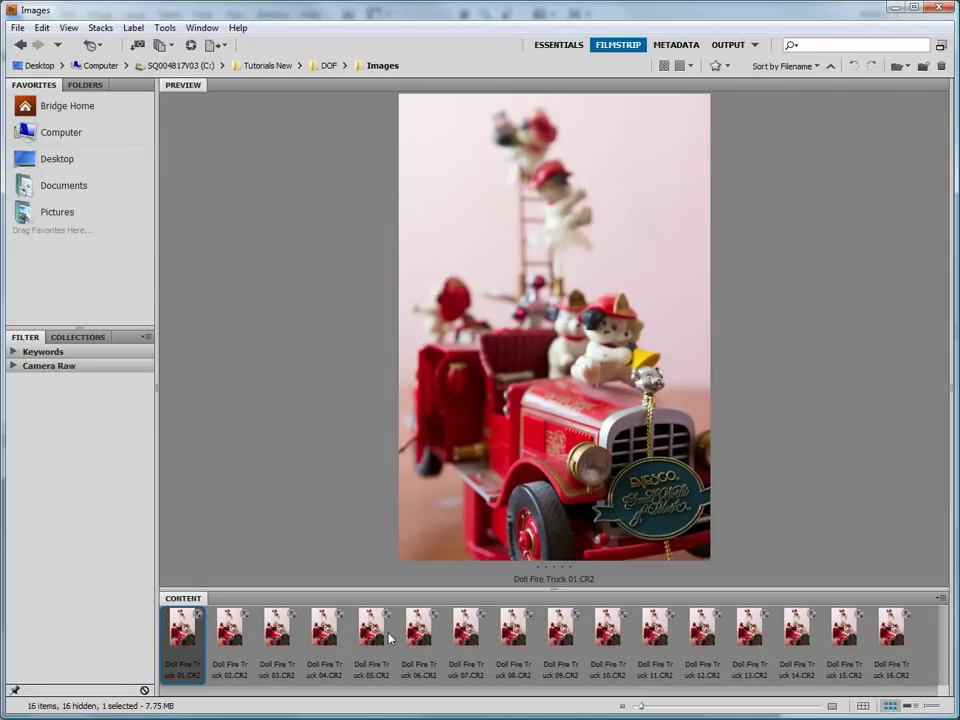
# - Apply Previous Conversion develop settings to shots 02–16, then add shot 01 to the selection
pyautogui.press('Right')
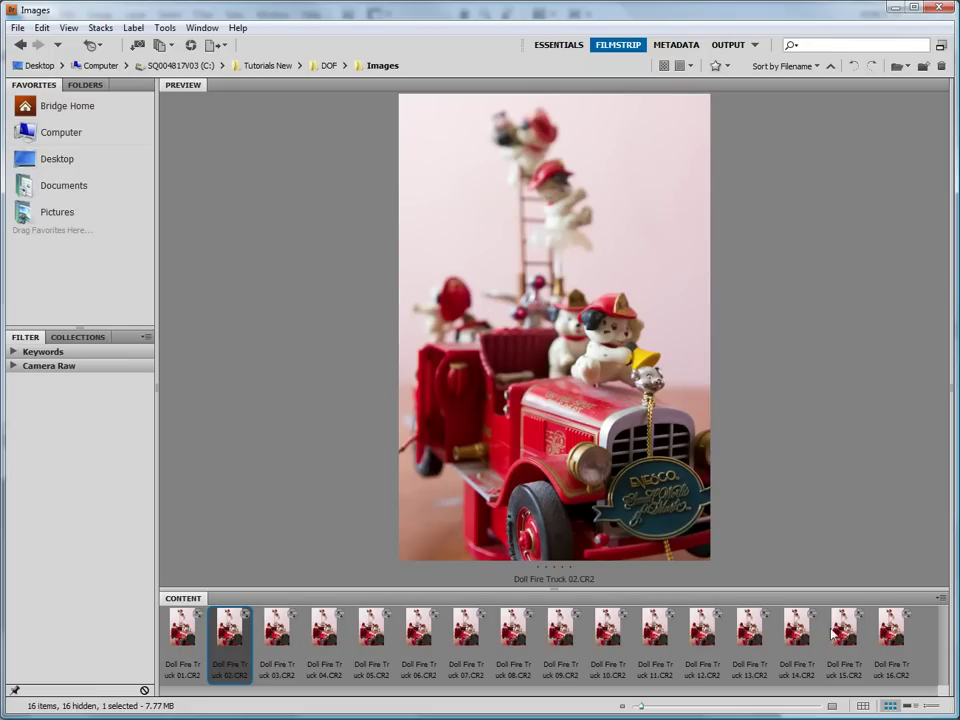
pyautogui.keyDown('shift'); pyautogui.click(893, 630); pyautogui.keyUp('shift')
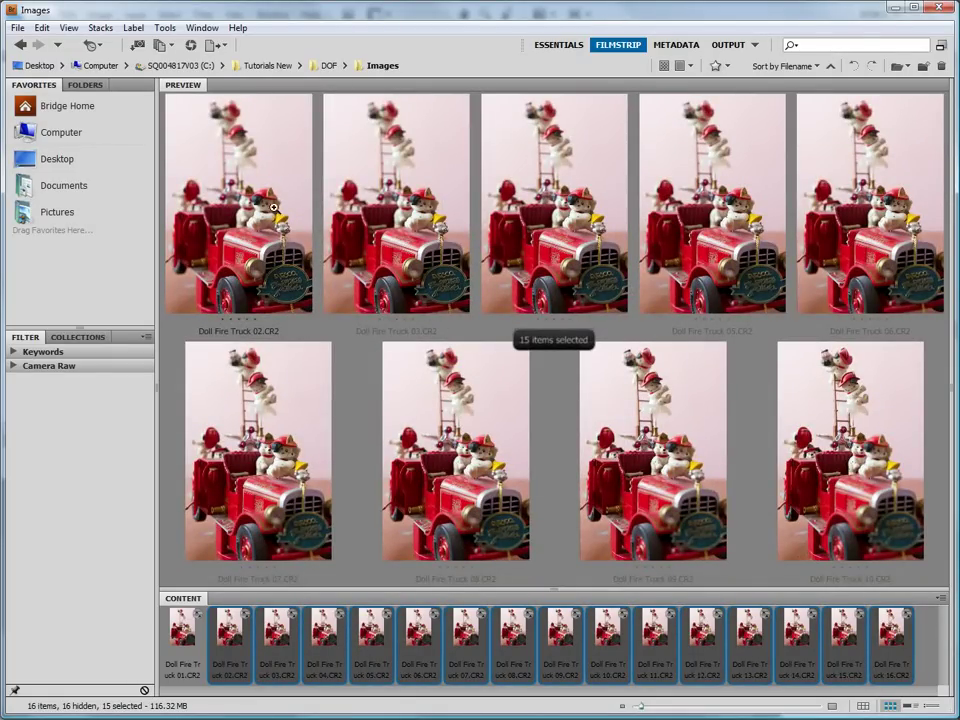
pyautogui.click(41, 28)
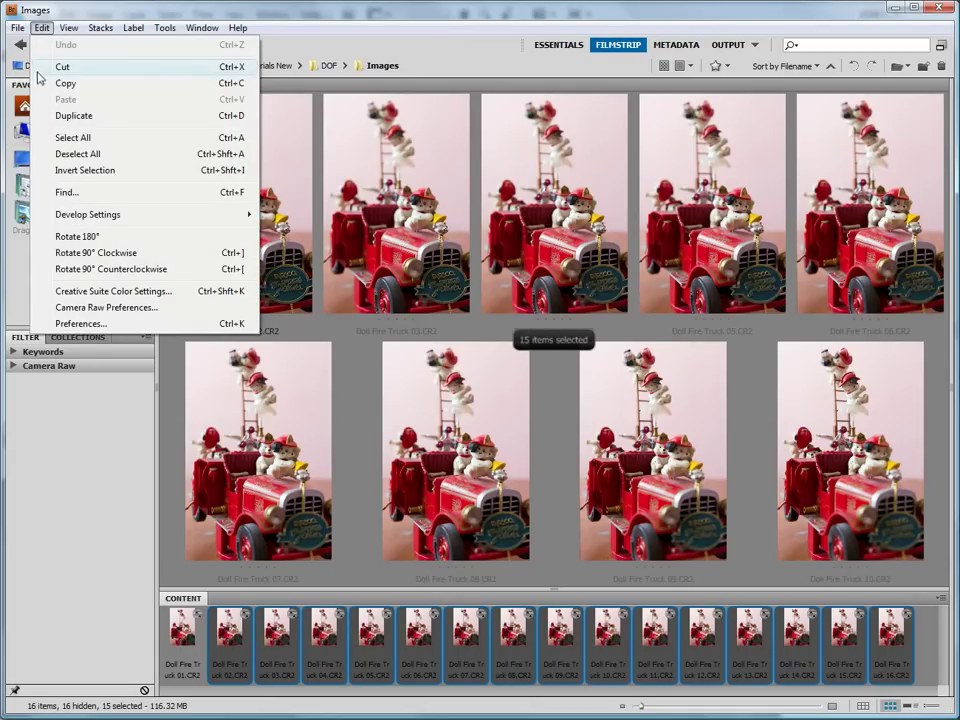
pyautogui.moveTo(70, 214)
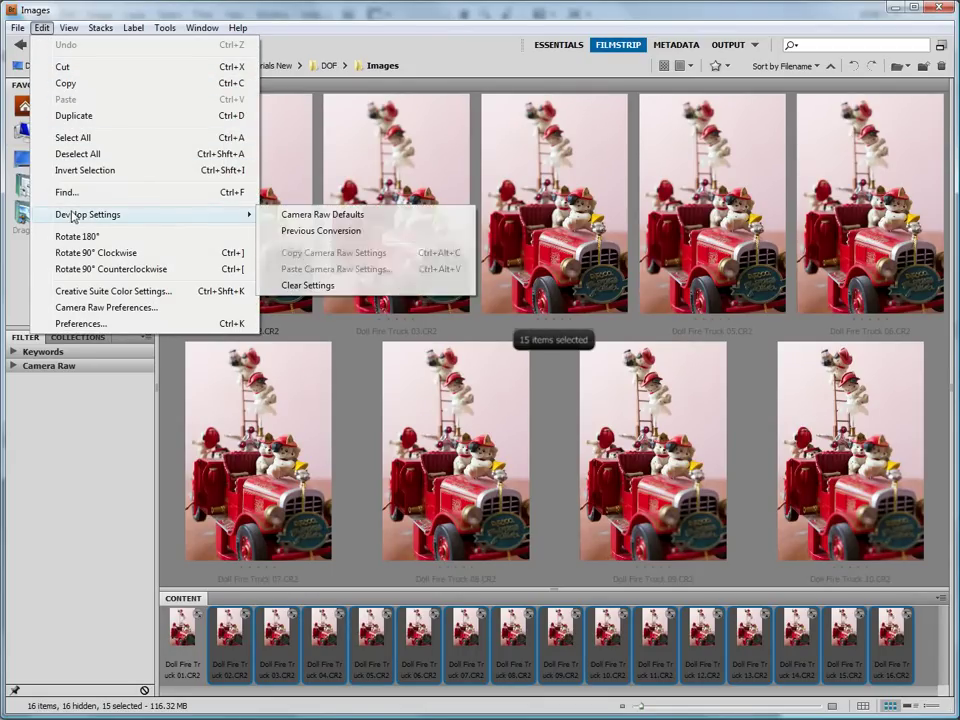
pyautogui.click(319, 231)
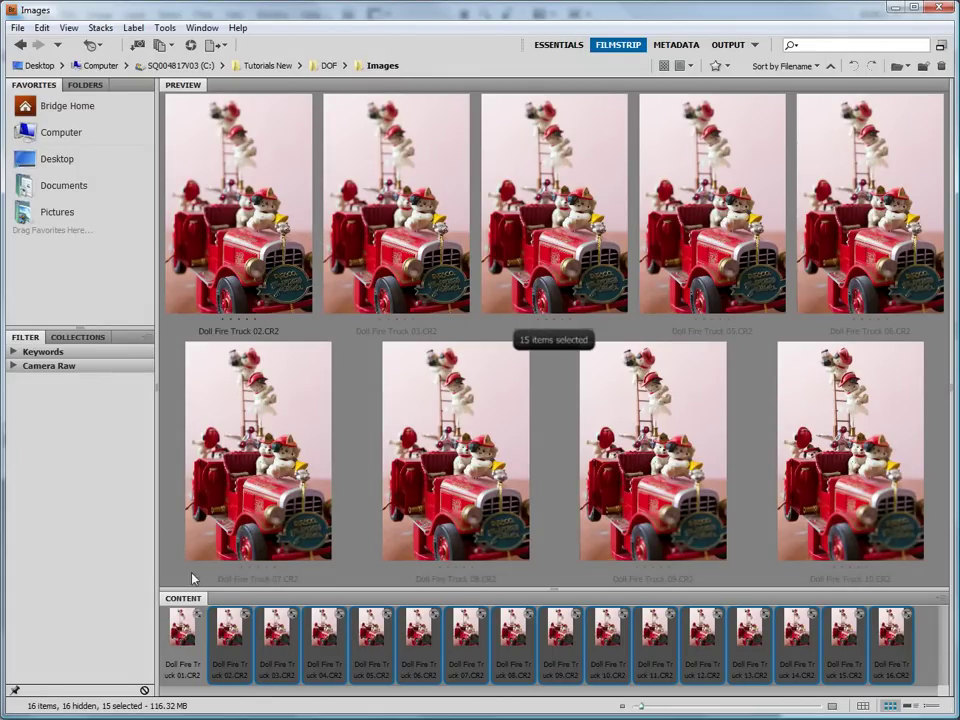
pyautogui.keyDown('ctrl'); pyautogui.click(181, 630); pyautogui.keyUp('ctrl')
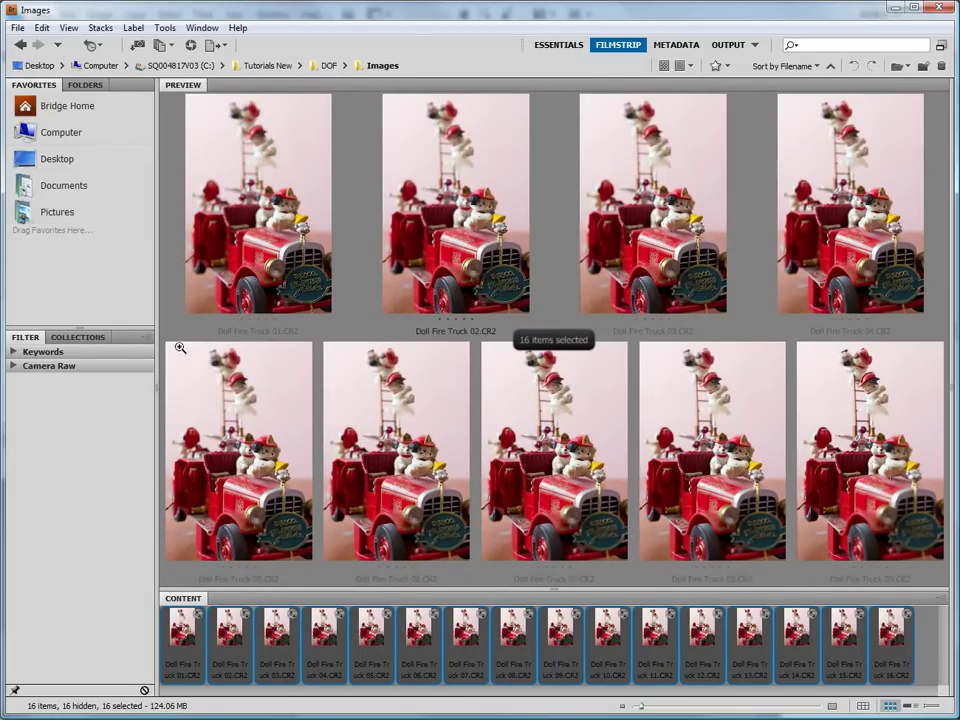
pyautogui.click(165, 28)
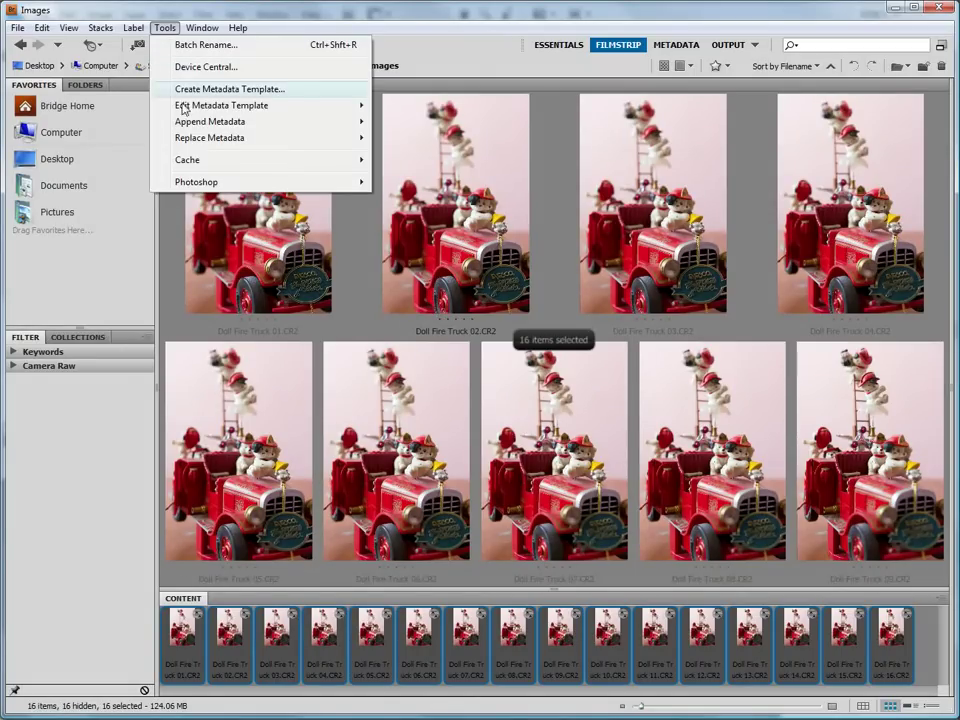
# - Run Tools > Photoshop > Load Files into Photoshop Layers on the 16 selected shots
pyautogui.moveTo(195, 185)
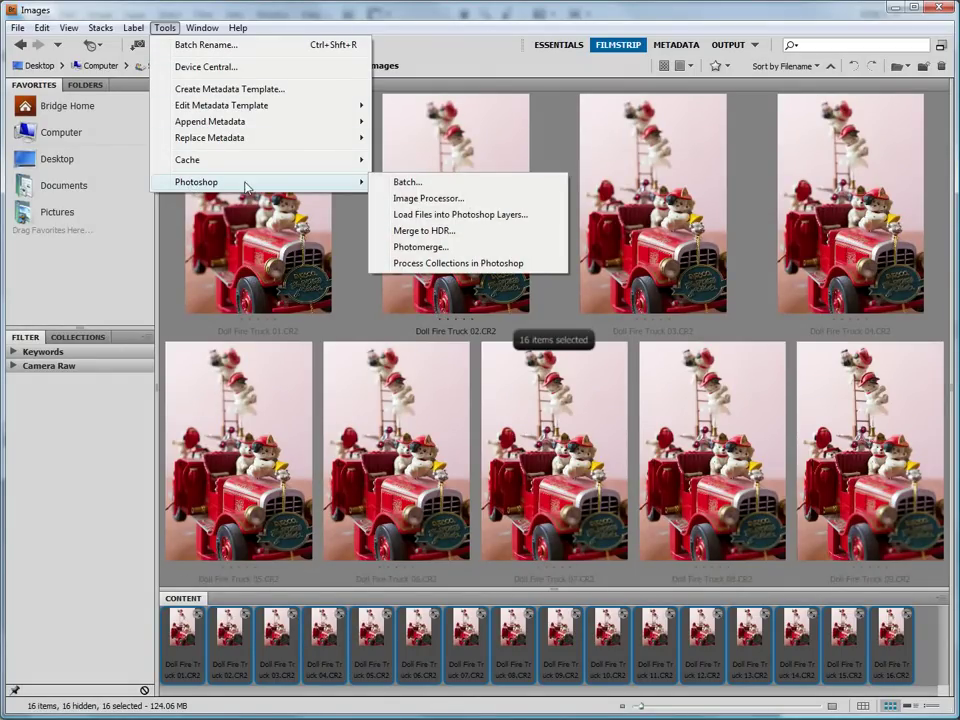
pyautogui.click(483, 215)
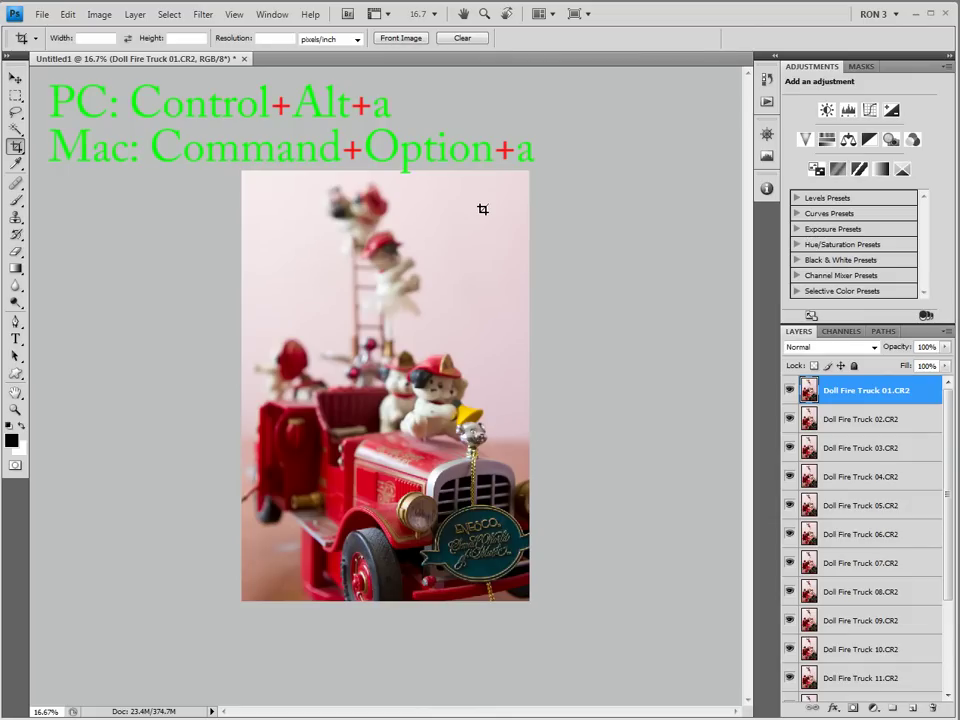
# - Select all layers and auto-align them with Auto projection
pyautogui.hotkey('ctrl', 'alt', 'a')
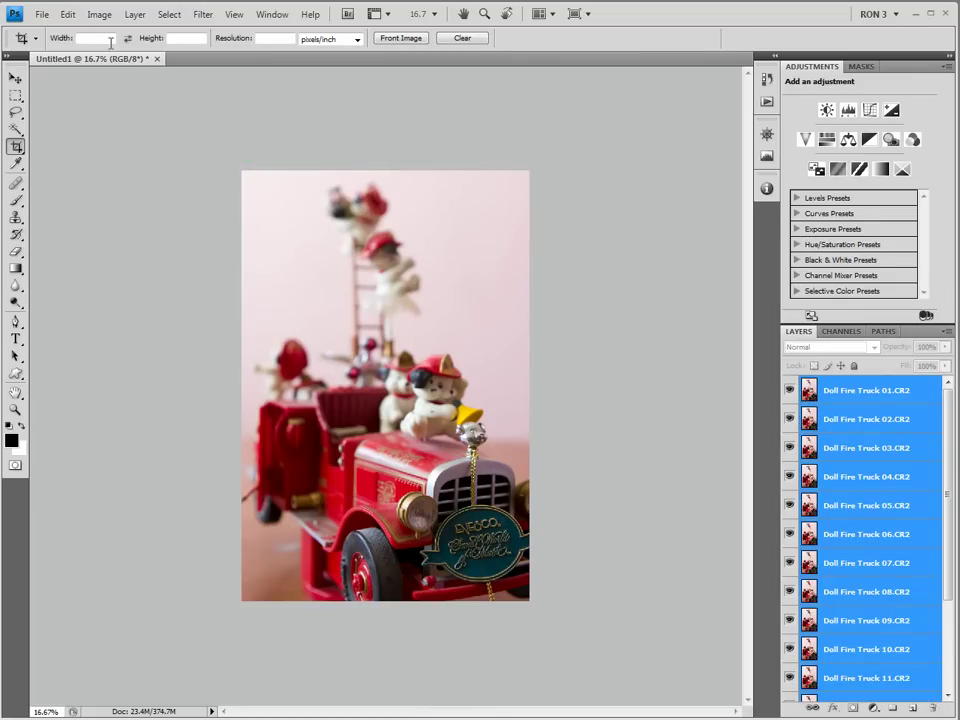
pyautogui.click(67, 14)
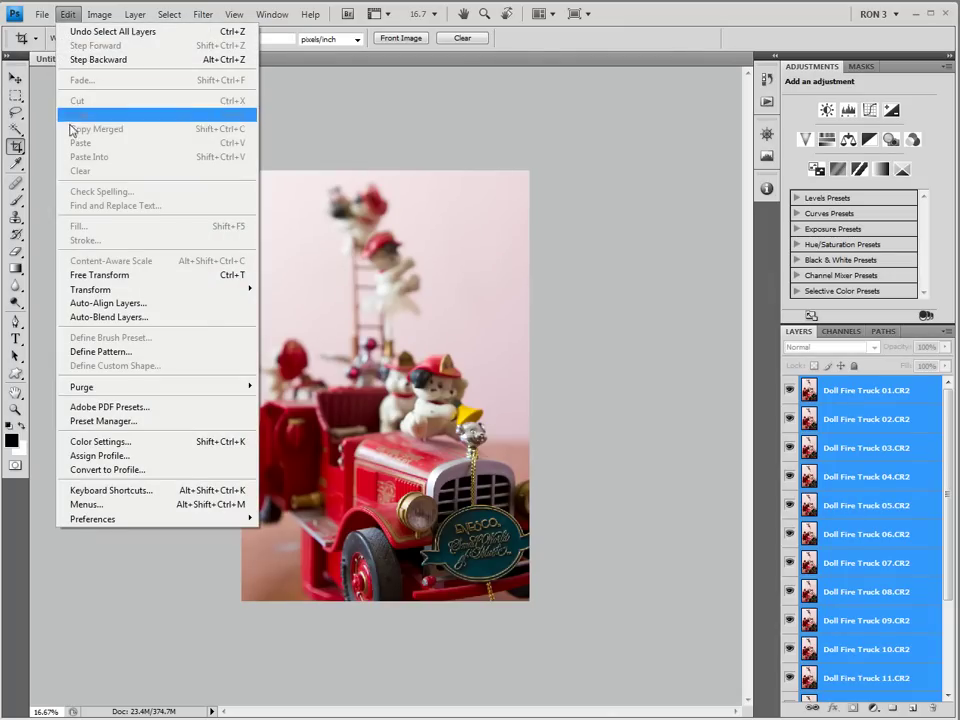
pyautogui.click(126, 304)
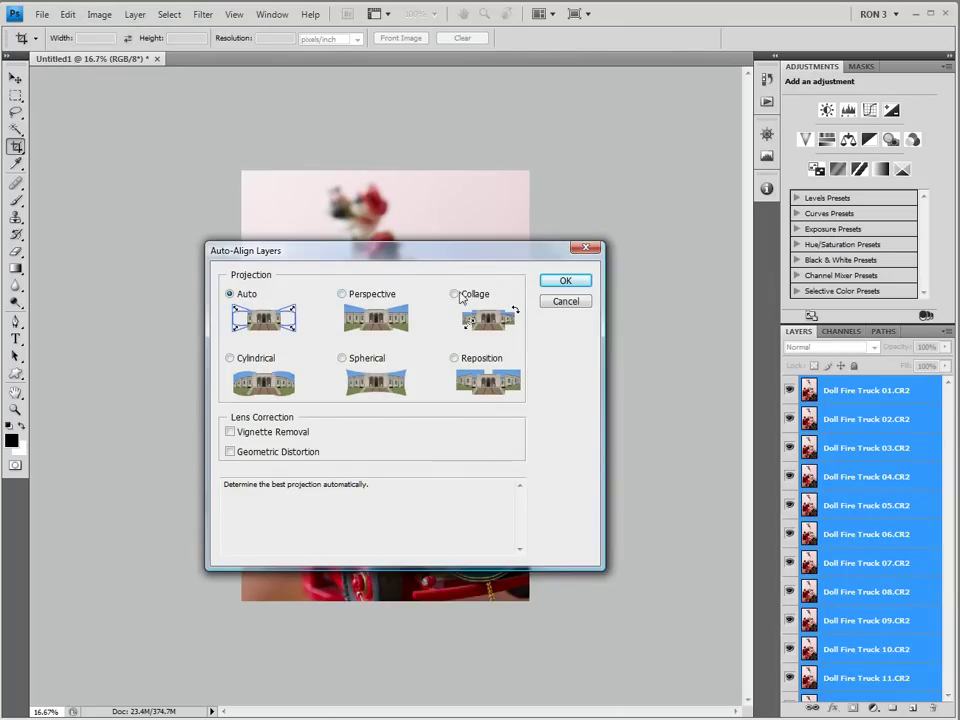
pyautogui.click(565, 281)
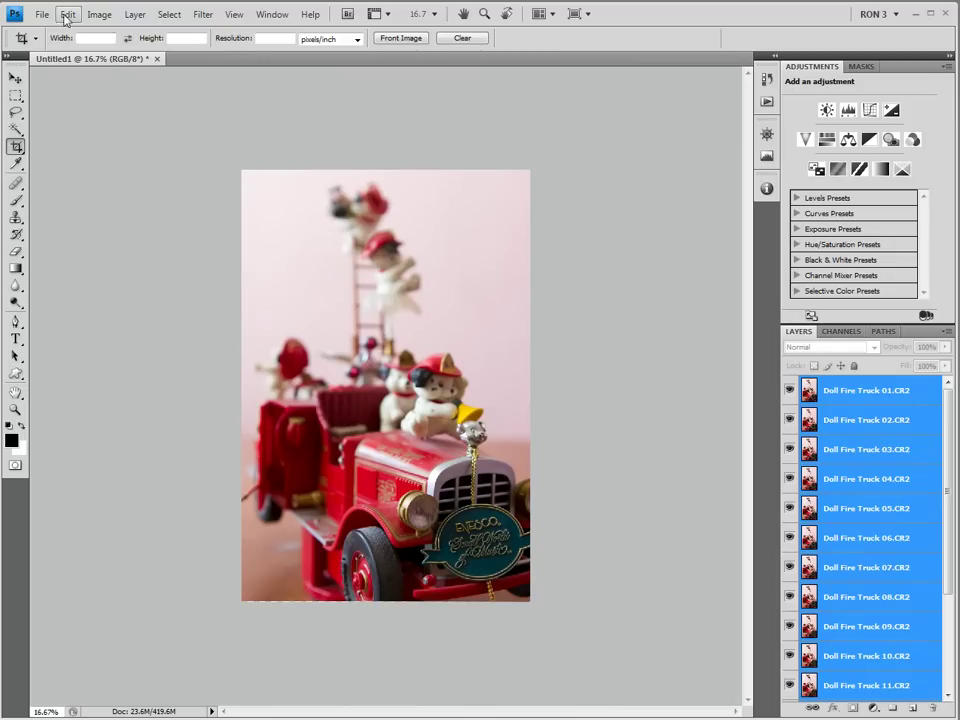
# - Auto-blend the layers using Stack Images with Seamless Tones and Colors turned off
pyautogui.click(67, 14)
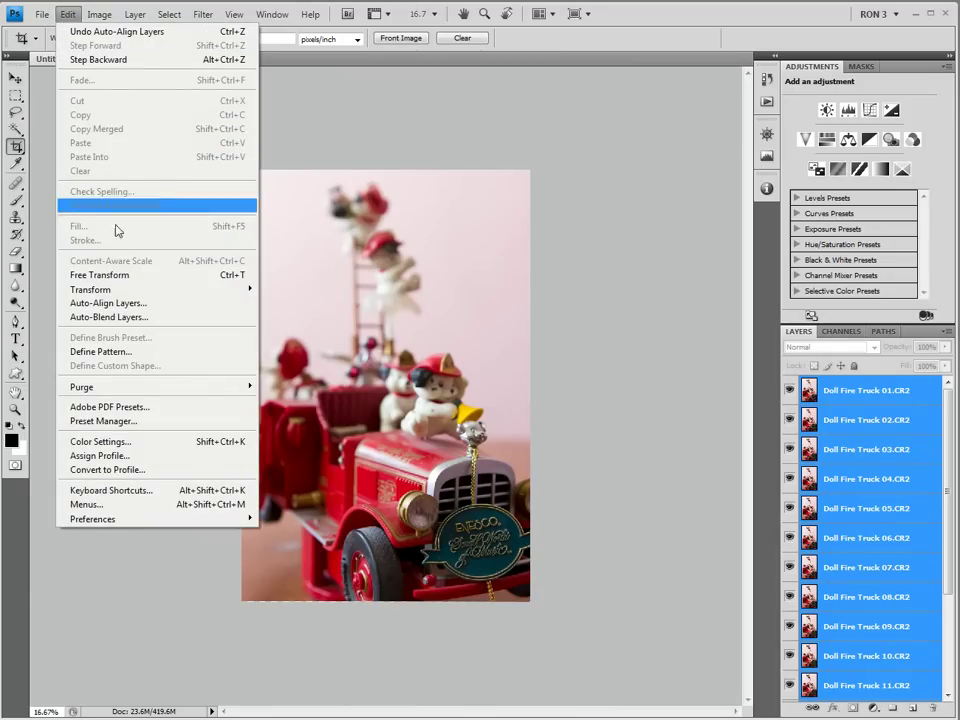
pyautogui.click(137, 317)
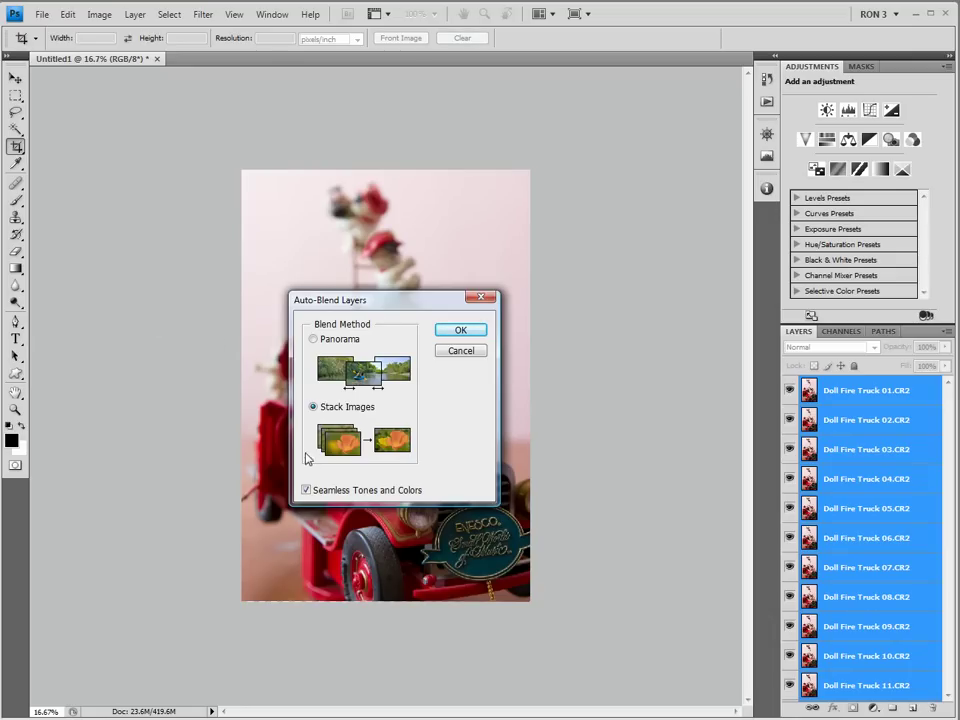
pyautogui.click(306, 490)
pyautogui.click(460, 330)
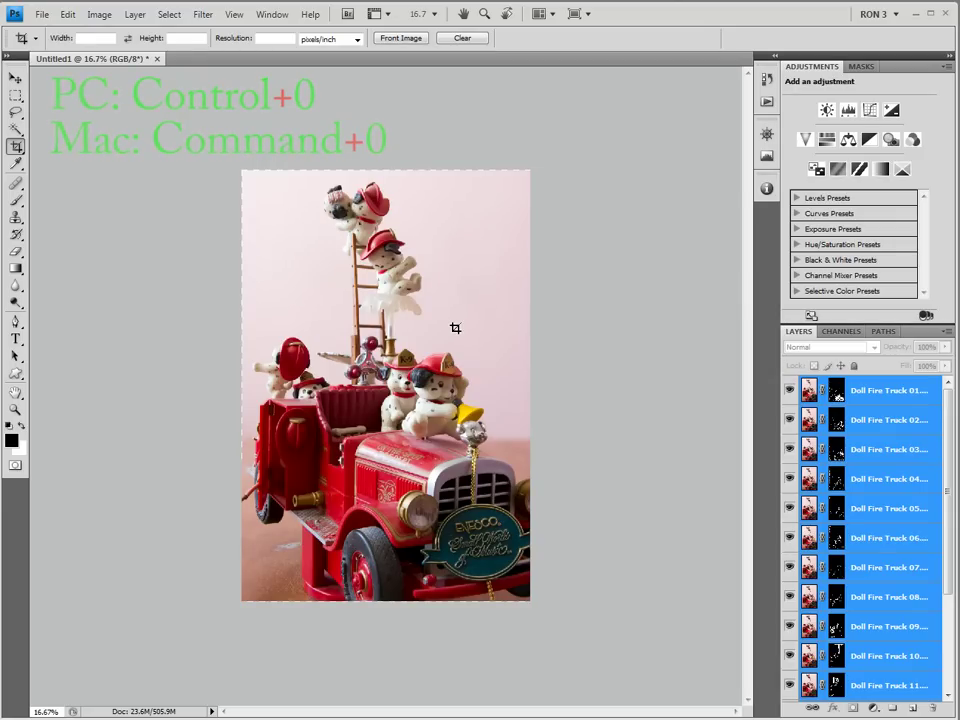
# - Fit the image on screen, crop off the uneven edges, and view it at 100%
pyautogui.hotkey('ctrl', '0')
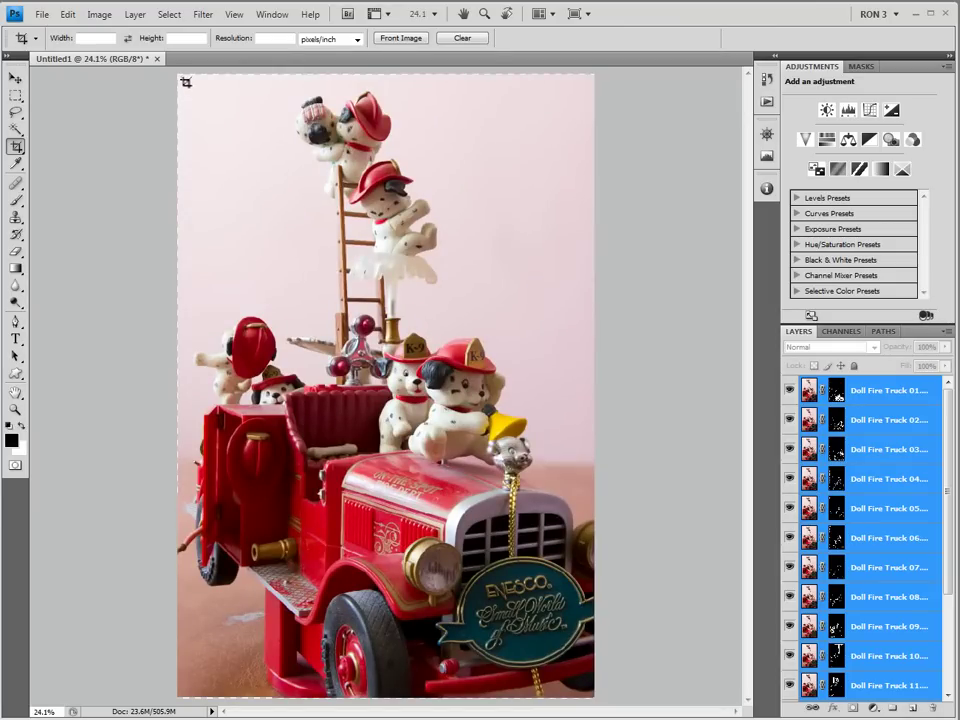
pyautogui.moveTo(185, 82); pyautogui.dragTo(590, 692)
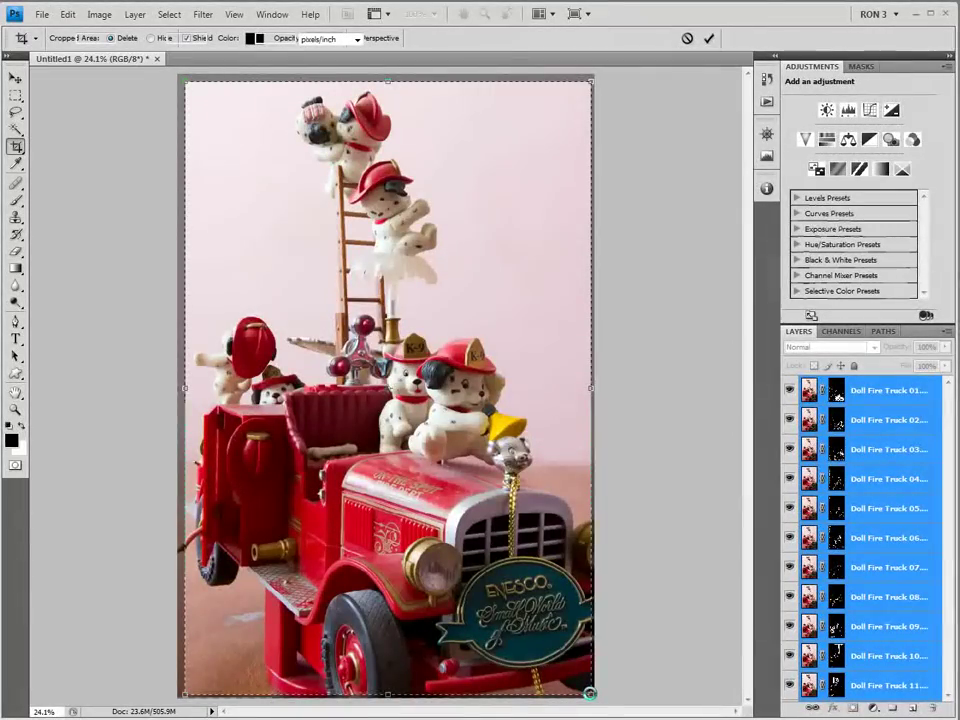
pyautogui.press('Return')
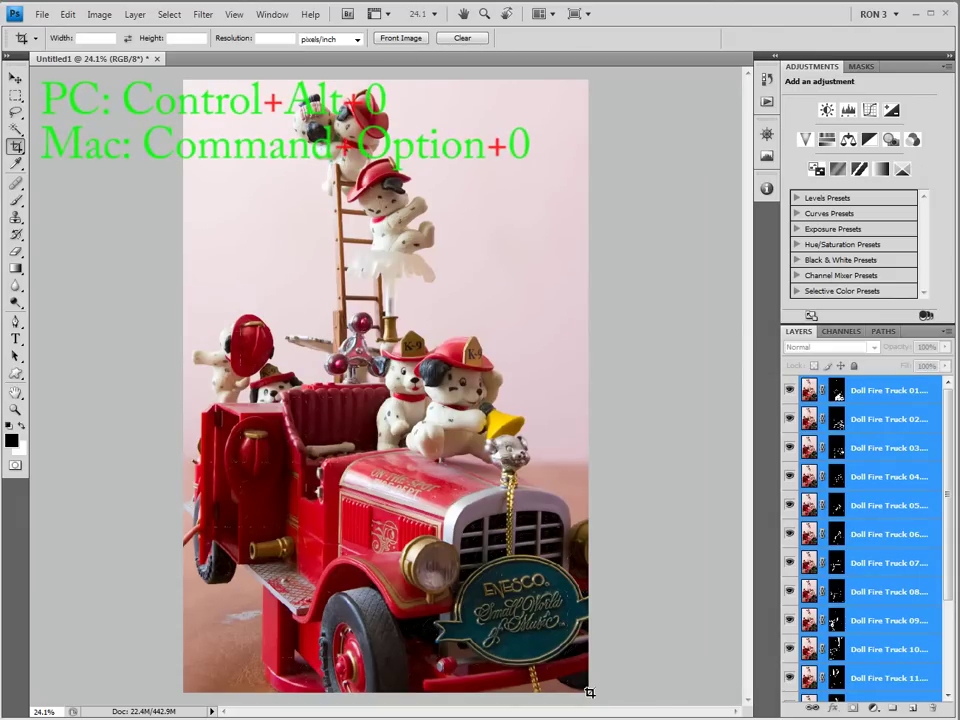
pyautogui.hotkey('ctrl', 'alt', '0')
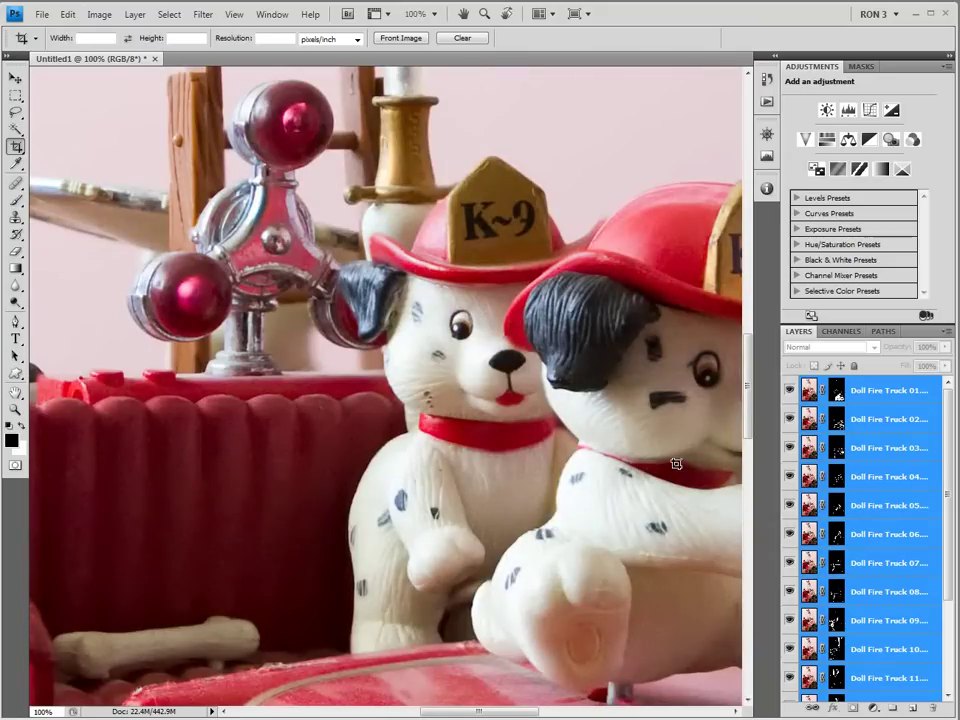
# - Use the Navigator to pan to the dalmatian holding the big red helmet
pyautogui.click(766, 133)
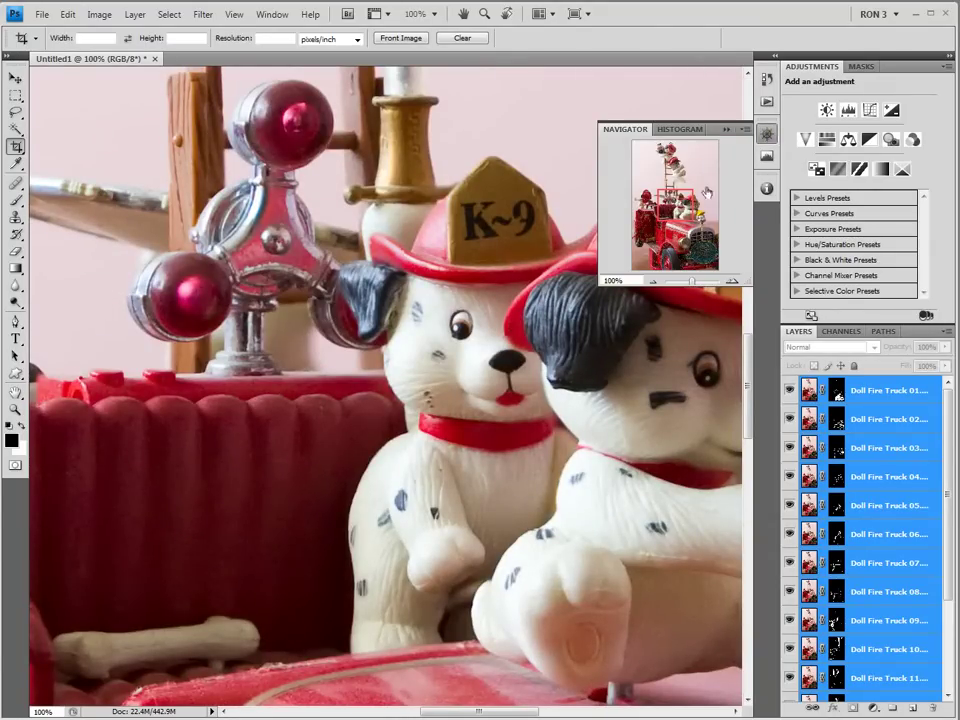
pyautogui.moveTo(676, 198); pyautogui.dragTo(647, 203)
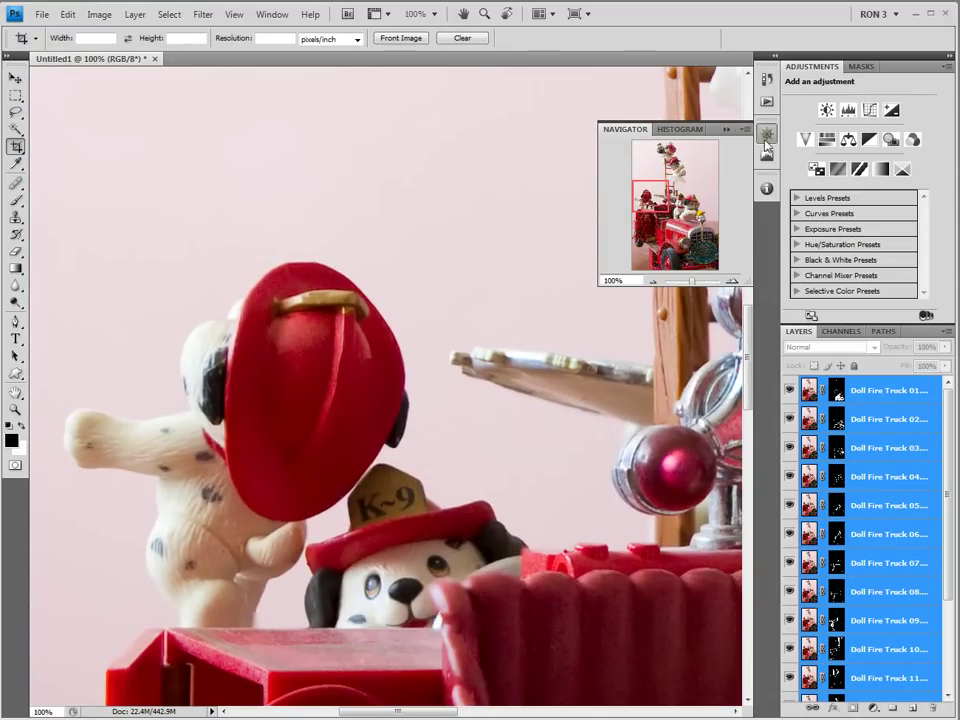
pyautogui.click(767, 136)
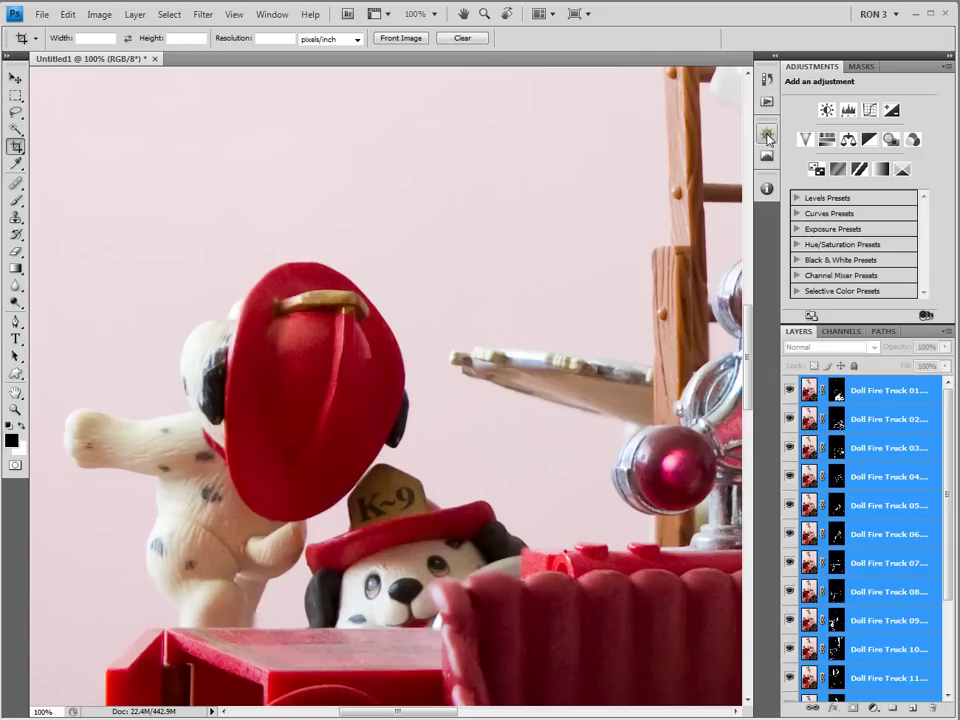
# - Use the Navigator to pan to the truck's grille and Enesco badge
pyautogui.click(766, 134)
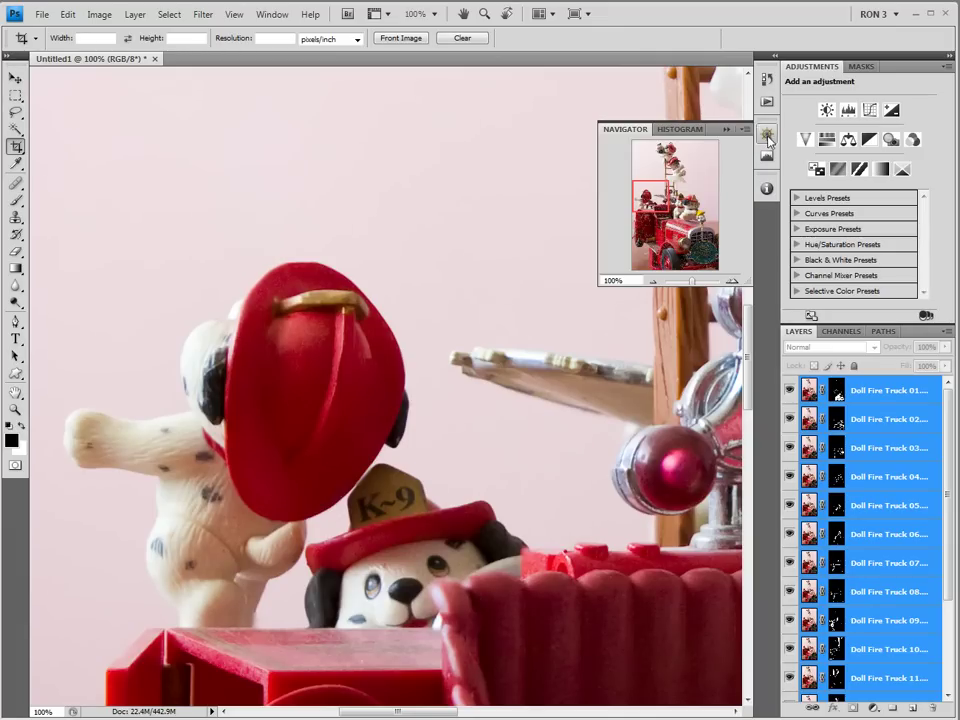
pyautogui.moveTo(656, 197); pyautogui.dragTo(701, 251)
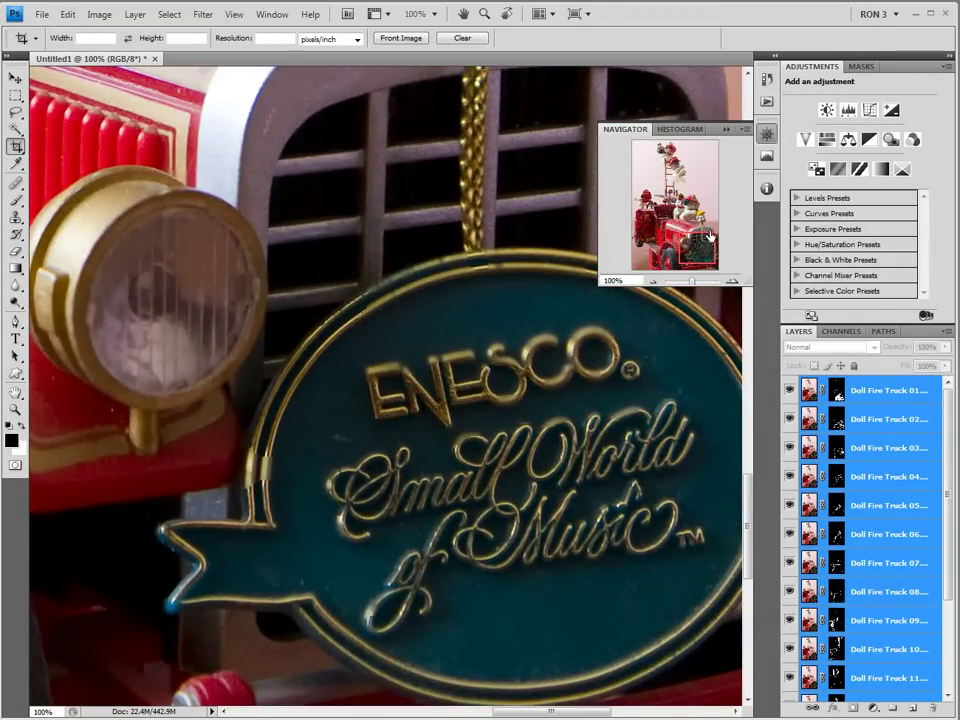
pyautogui.click(767, 135)
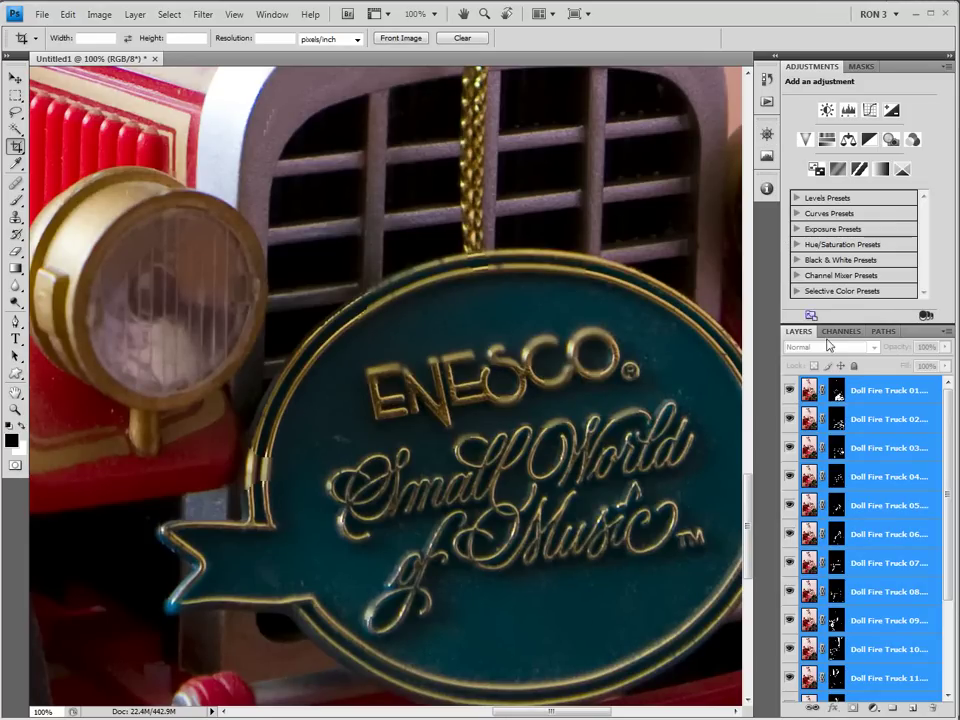
# - Target the Doll Fire Truck 01 layer mask, make white the foreground colour, and select the Brush tool
pyautogui.click(839, 391)
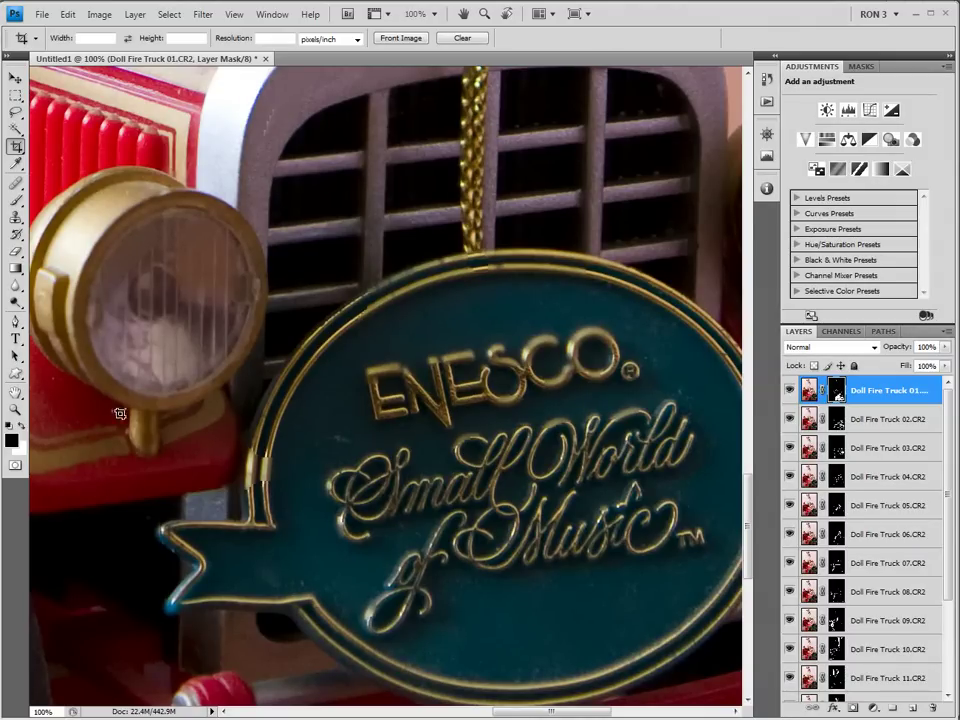
pyautogui.click(22, 425)
pyautogui.click(15, 199)
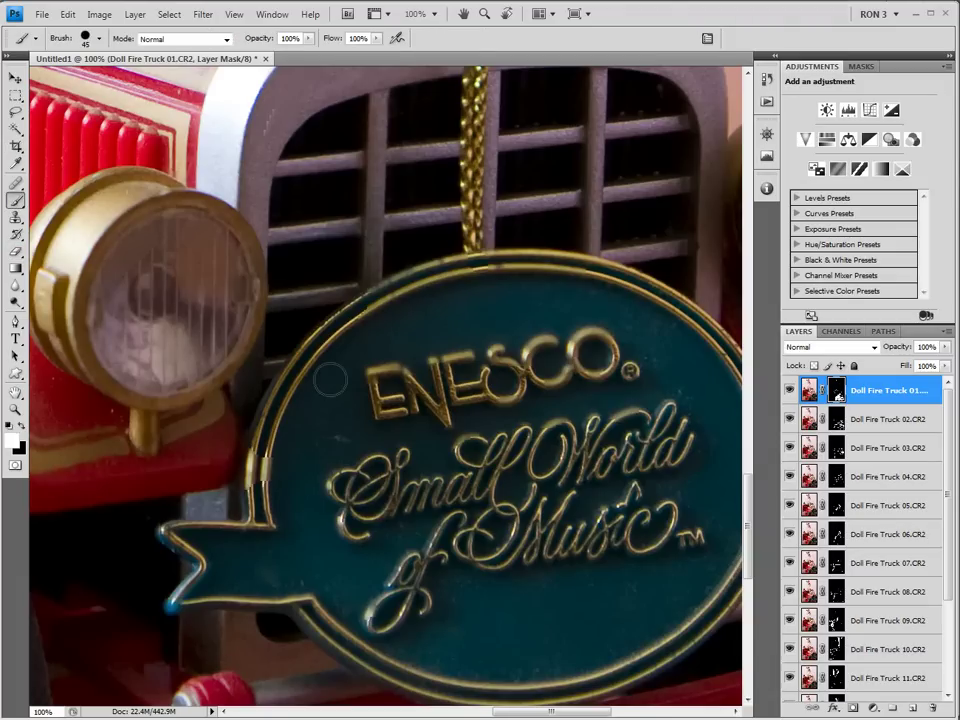